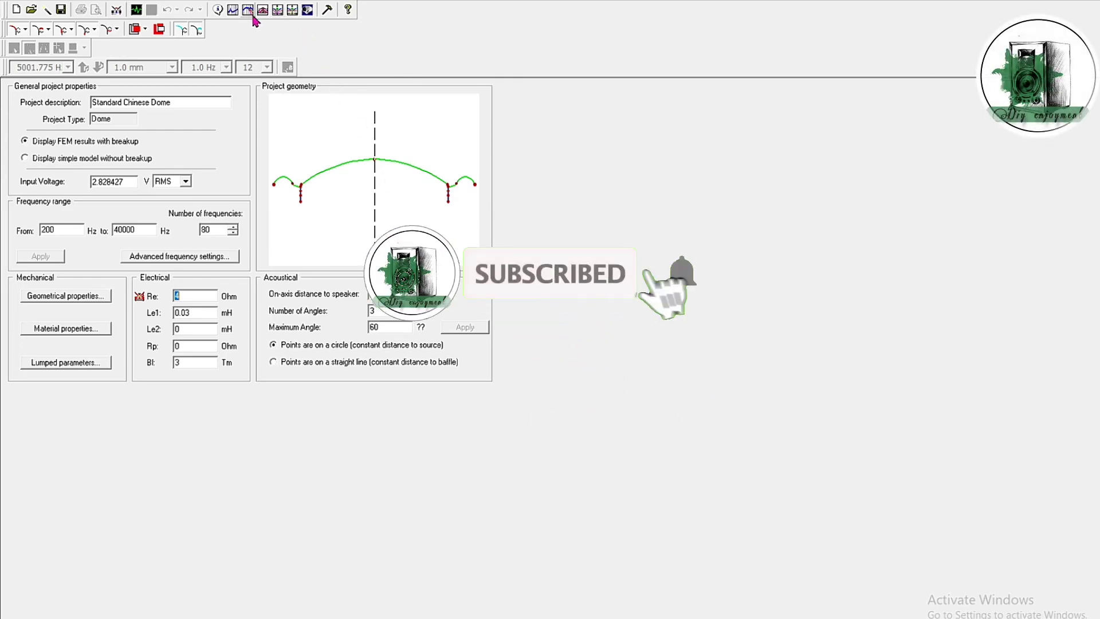
# Display the calculated SPL graph and examine the 0/30/60 degree curves from about 4 kHz to 20 kHz
pyautogui.click(263, 11)
pyautogui.scroll(-3, 799, 458)
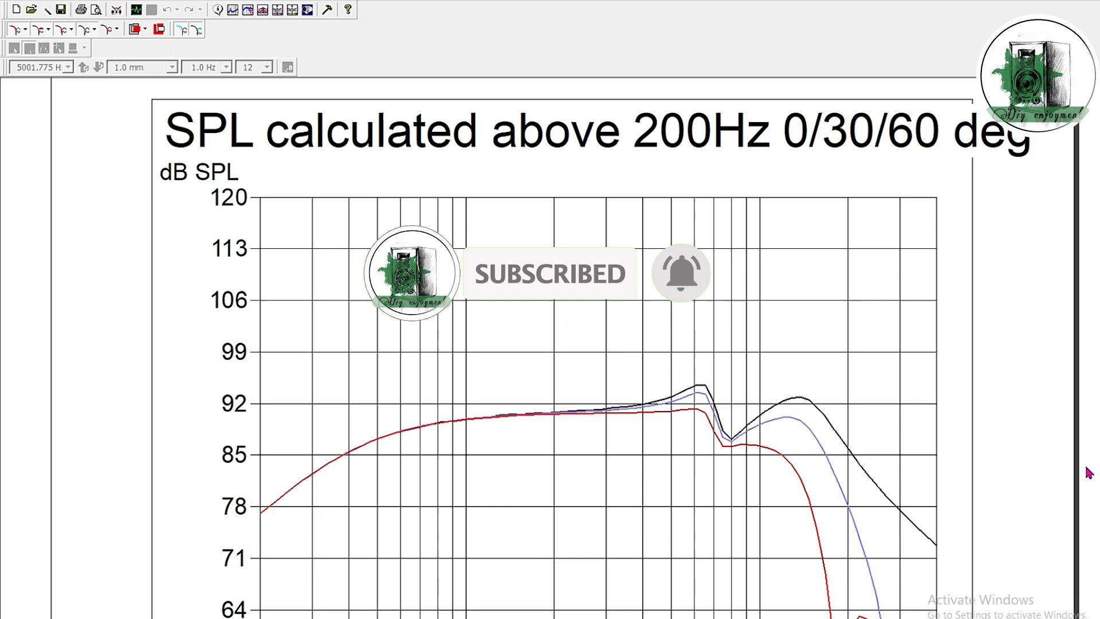
pyautogui.scroll(-1, 1019, 450)
pyautogui.scroll(-2, 1019, 449)
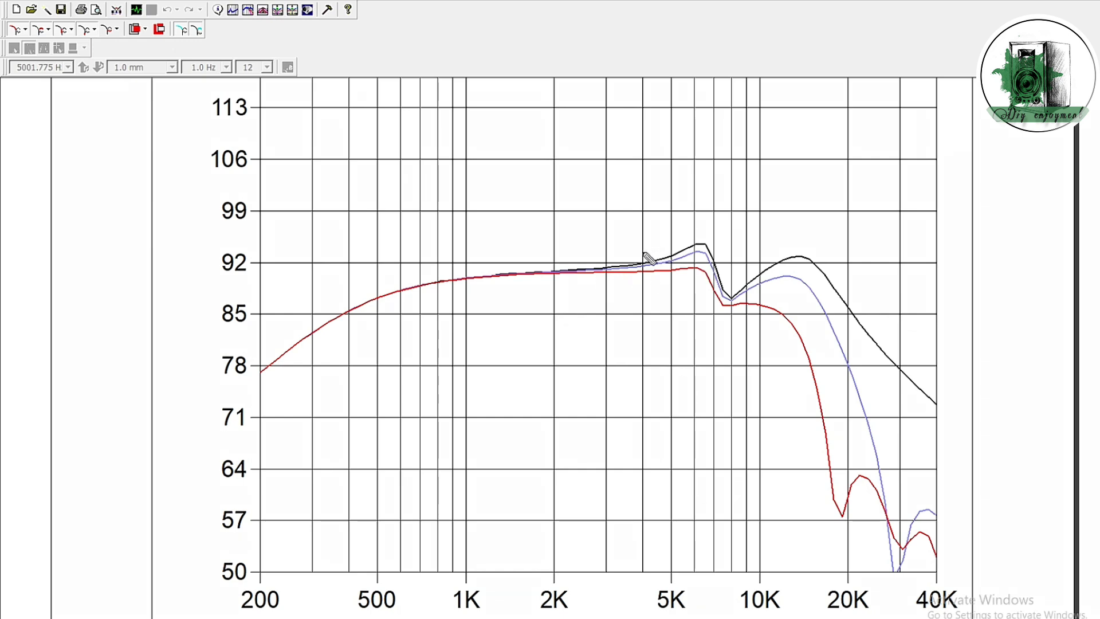
pyautogui.moveTo(644, 253)
pyautogui.mouseDown()
pyautogui.moveTo(709, 234)
pyautogui.moveTo(731, 276)
pyautogui.moveTo(793, 243)
pyautogui.moveTo(869, 301)
pyautogui.mouseUp()
pyautogui.moveTo(569, 23)
pyautogui.mouseDown()
pyautogui.moveTo(547, 60)
pyautogui.moveTo(583, 58)
pyautogui.mouseUp()
pyautogui.moveTo(595, 16)
pyautogui.mouseDown()
pyautogui.moveTo(597, 58)
pyautogui.moveTo(606, 59)
pyautogui.mouseUp()
pyautogui.moveTo(625, 34); pyautogui.dragTo(625, 58)
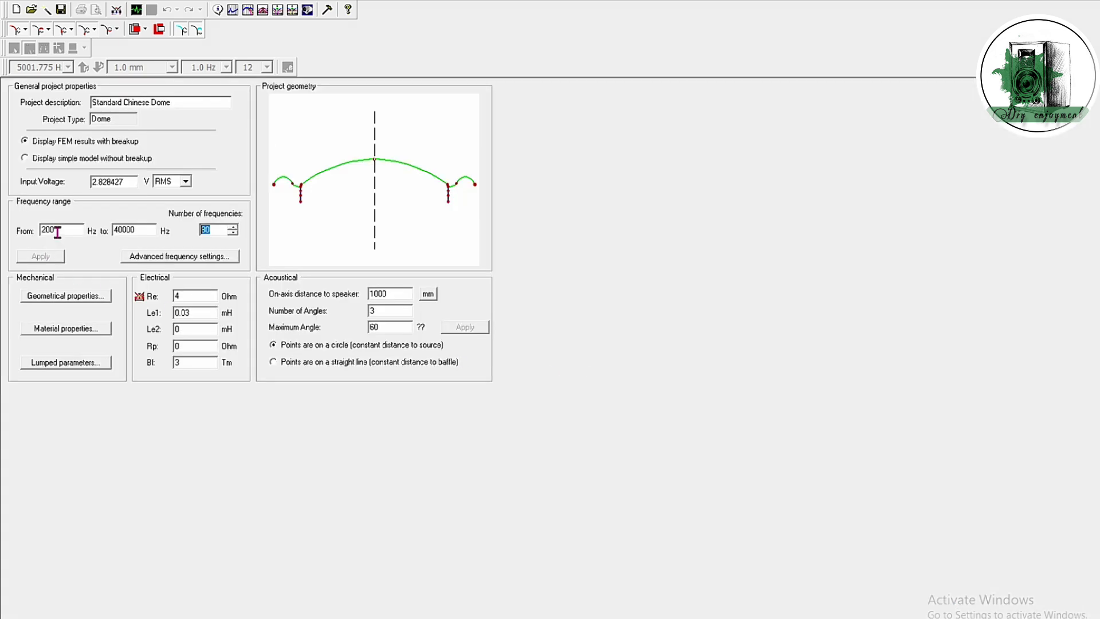
# Set the frequency range to 1000–20000 Hz with 10 frequencies and apply it
pyautogui.doubleClick(58, 230)
pyautogui.write('10')
pyautogui.write('20000')
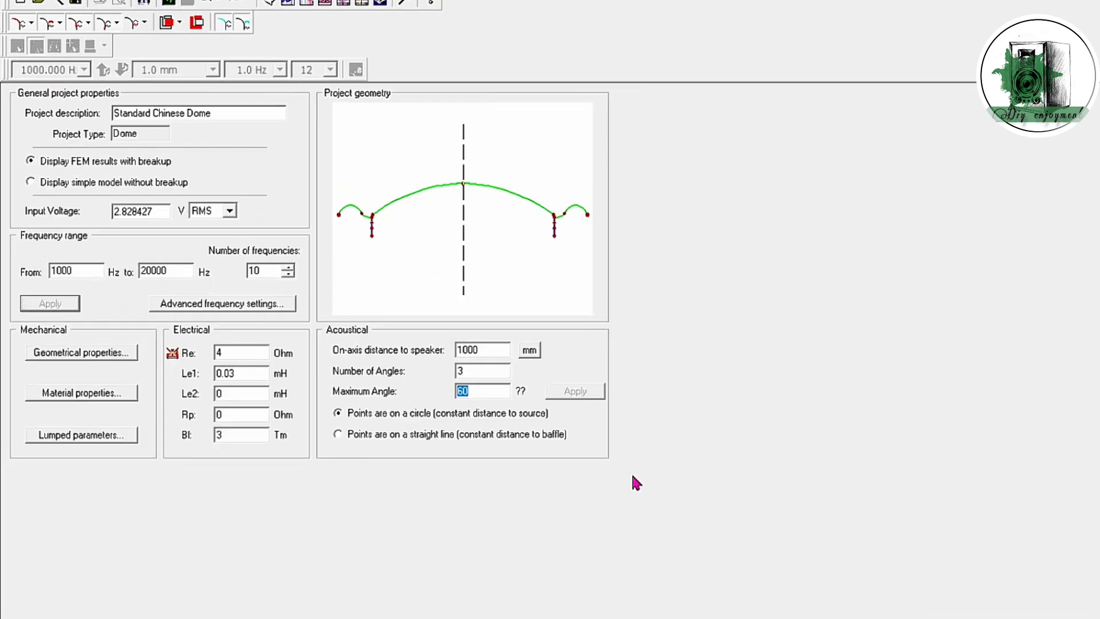
# Set the acoustical maximum angle to 180 degrees and the number of angles to 100, and apply the settings
pyautogui.write('180')
pyautogui.doubleClick(377, 310)
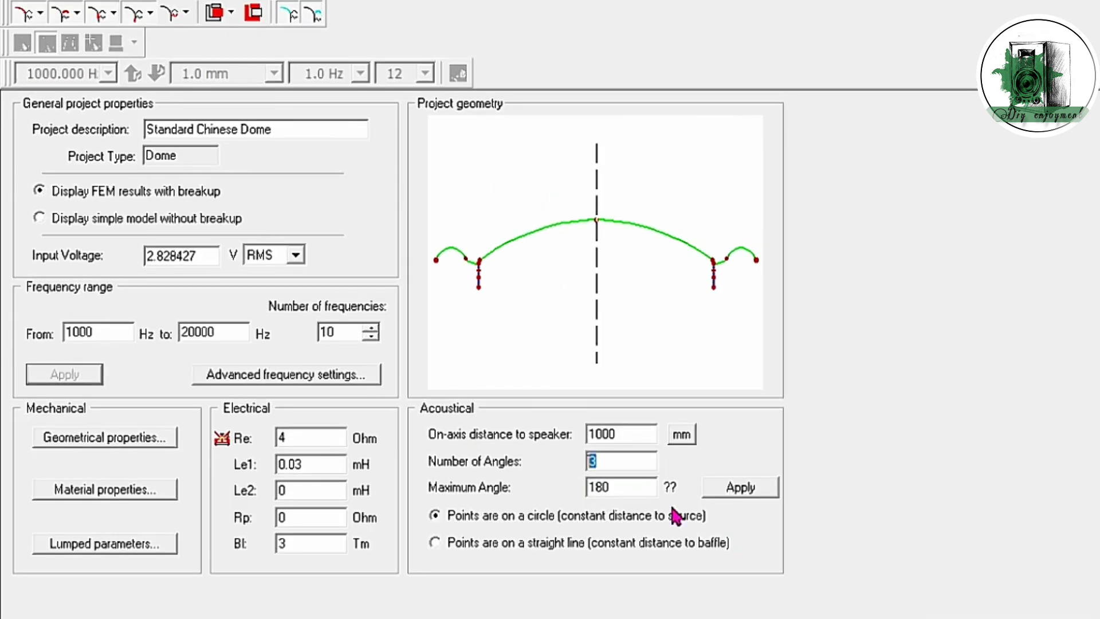
pyautogui.write('100')
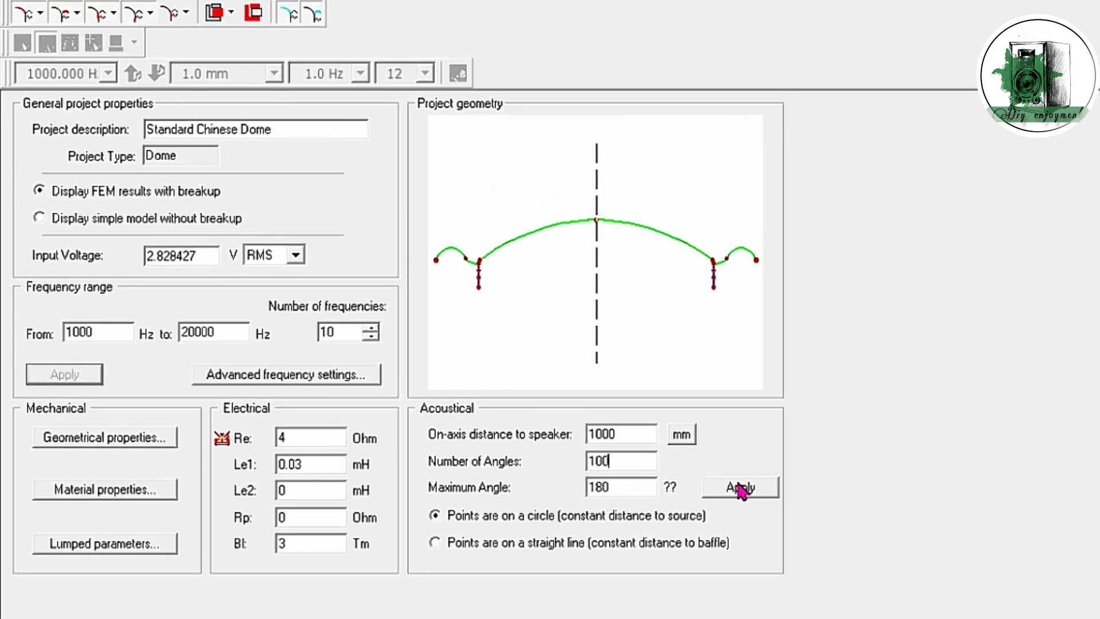
pyautogui.click(739, 488)
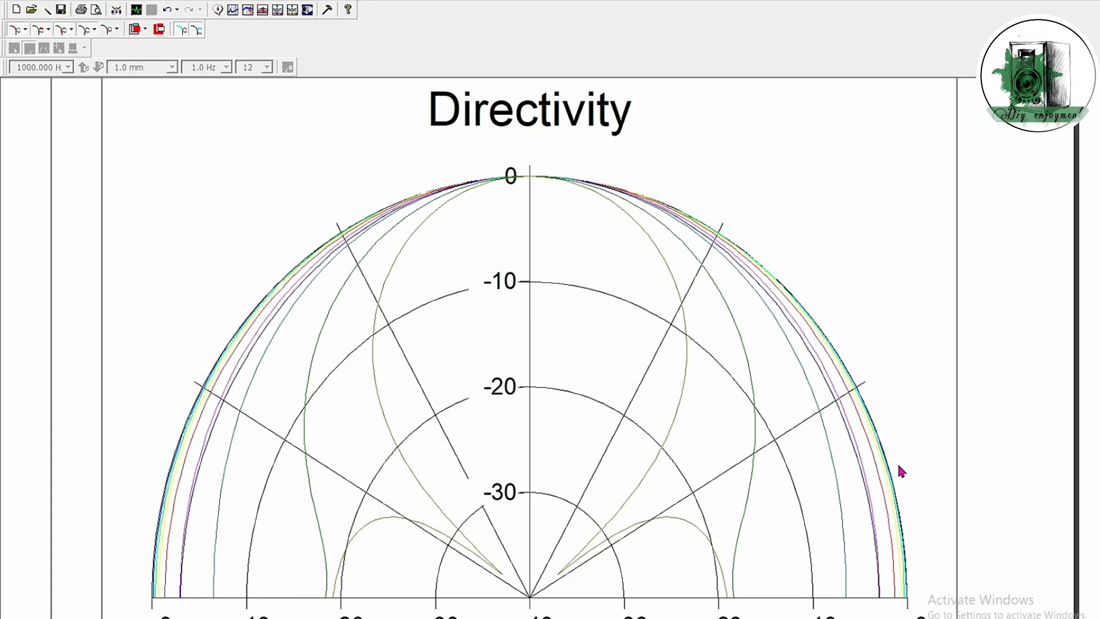
# Examine how the directivity curves spread and narrow across the frequencies in the polar plot
pyautogui.moveTo(949, 403); pyautogui.dragTo(898, 458)
pyautogui.moveTo(888, 479); pyautogui.dragTo(840, 493)
pyautogui.moveTo(792, 496); pyautogui.dragTo(745, 502)
pyautogui.moveTo(695, 472); pyautogui.dragTo(648, 471)
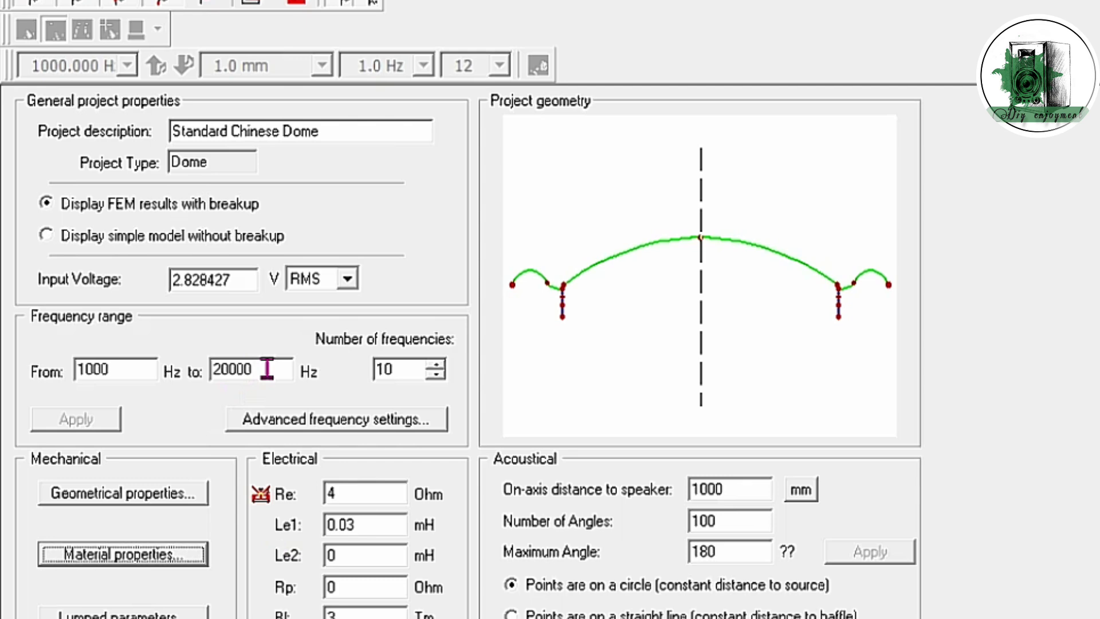
# Raise the number of calculated frequencies to 100 and apply the frequency range
pyautogui.click(413, 369)
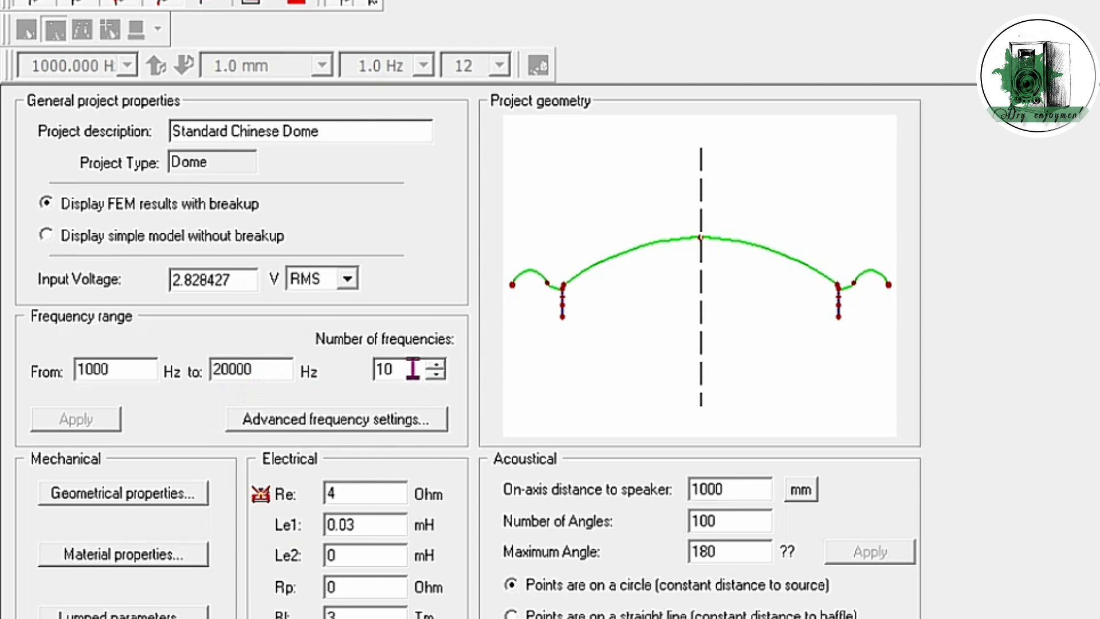
pyautogui.write('0')
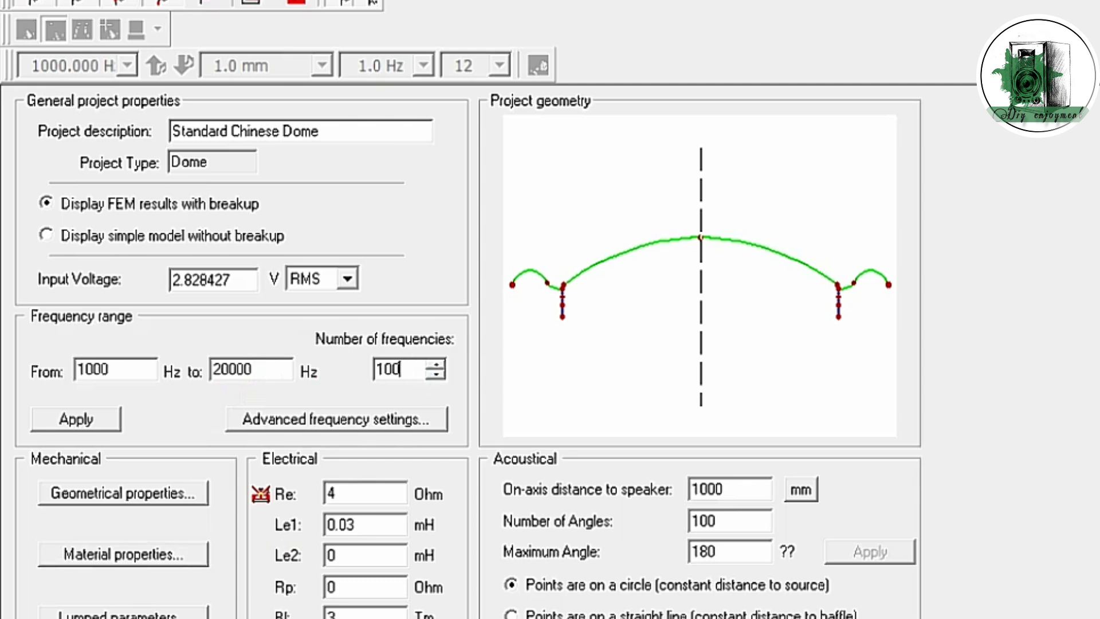
pyautogui.click(78, 424)
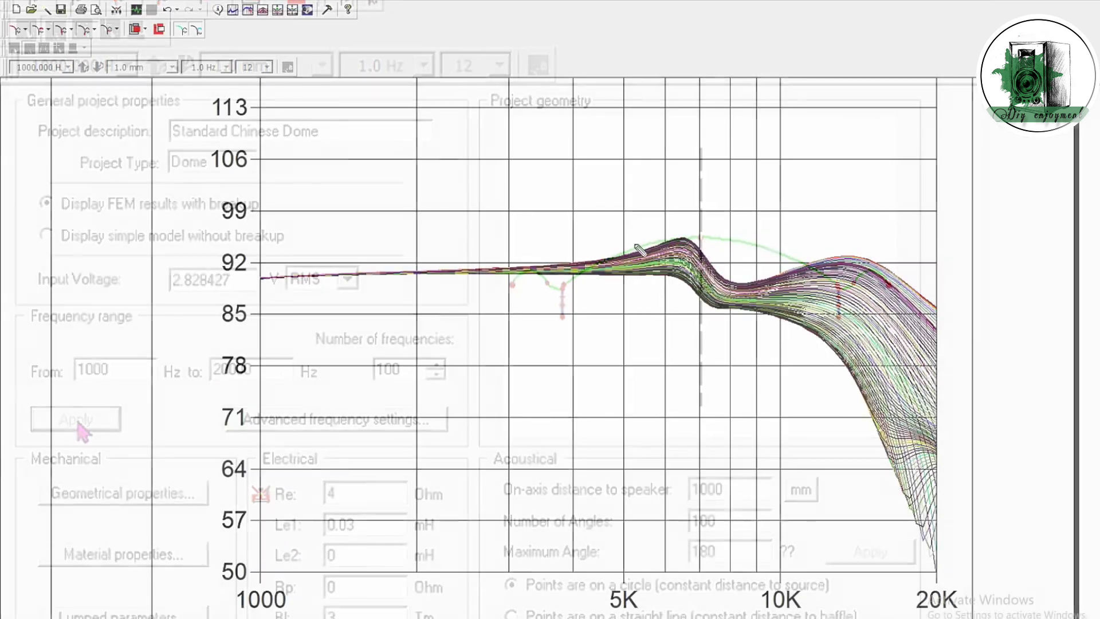
# Examine the multi-angle SPL curves around the peak and dip between 5 kHz and 10 kHz
pyautogui.moveTo(698, 270)
pyautogui.mouseDown()
pyautogui.moveTo(788, 248)
pyautogui.moveTo(732, 424)
pyautogui.moveTo(728, 572)
pyautogui.moveTo(715, 591)
pyautogui.mouseUp()
pyautogui.click(729, 605)
pyautogui.click(737, 607)
pyautogui.moveTo(681, 208); pyautogui.dragTo(681, 337)
pyautogui.moveTo(669, 155); pyautogui.dragTo(674, 187)
pyautogui.moveTo(692, 174); pyautogui.dragTo(696, 183)
pyautogui.moveTo(708, 167); pyautogui.dragTo(706, 179)
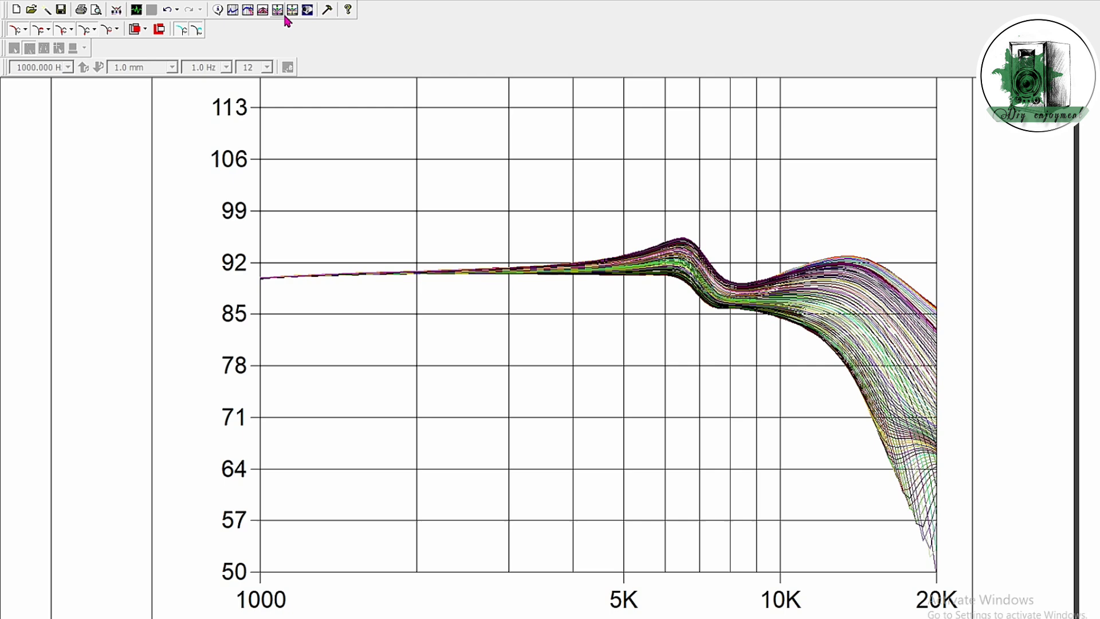
# Display the 3D FEM model at 6528.095 Hz and animate the dome and surround movement in a low side view
pyautogui.click(307, 11)
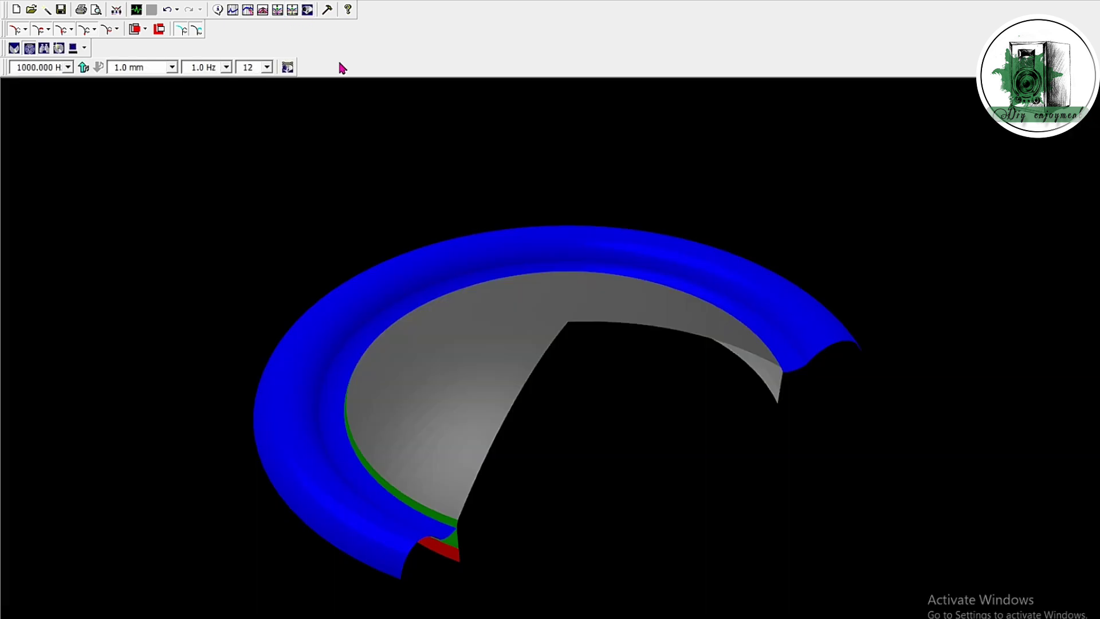
pyautogui.click(68, 68)
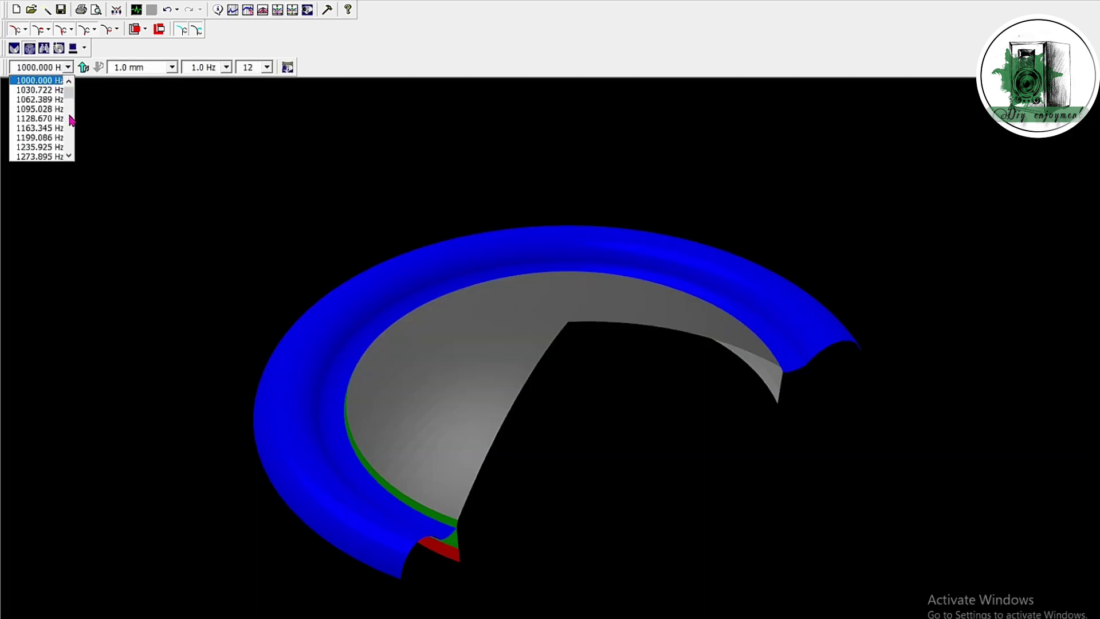
pyautogui.moveTo(72, 97); pyautogui.dragTo(71, 127)
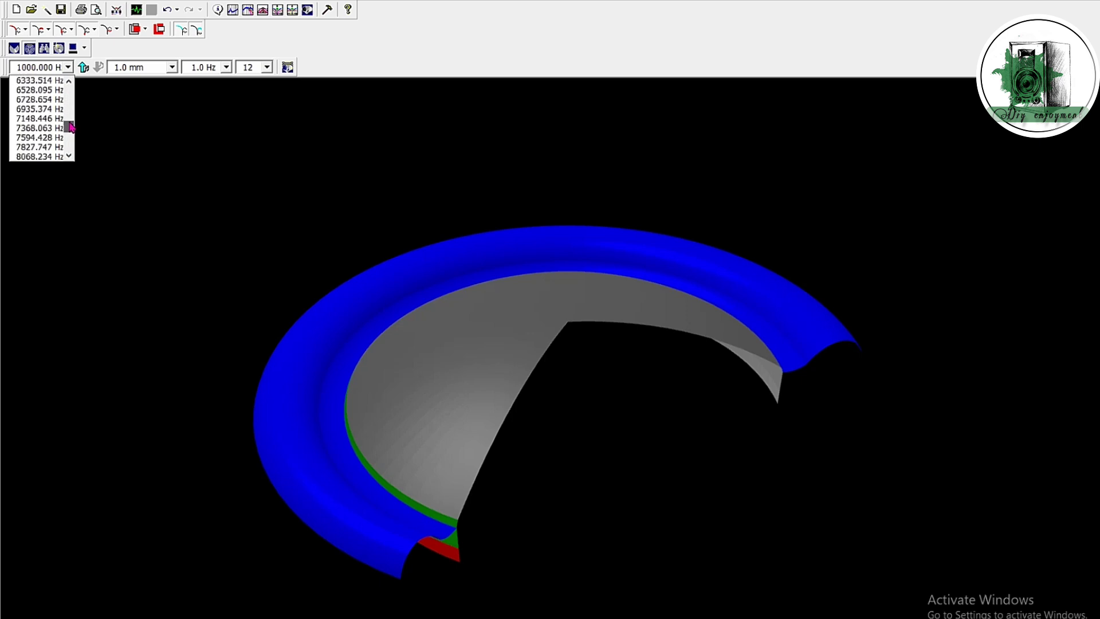
pyautogui.click(37, 90)
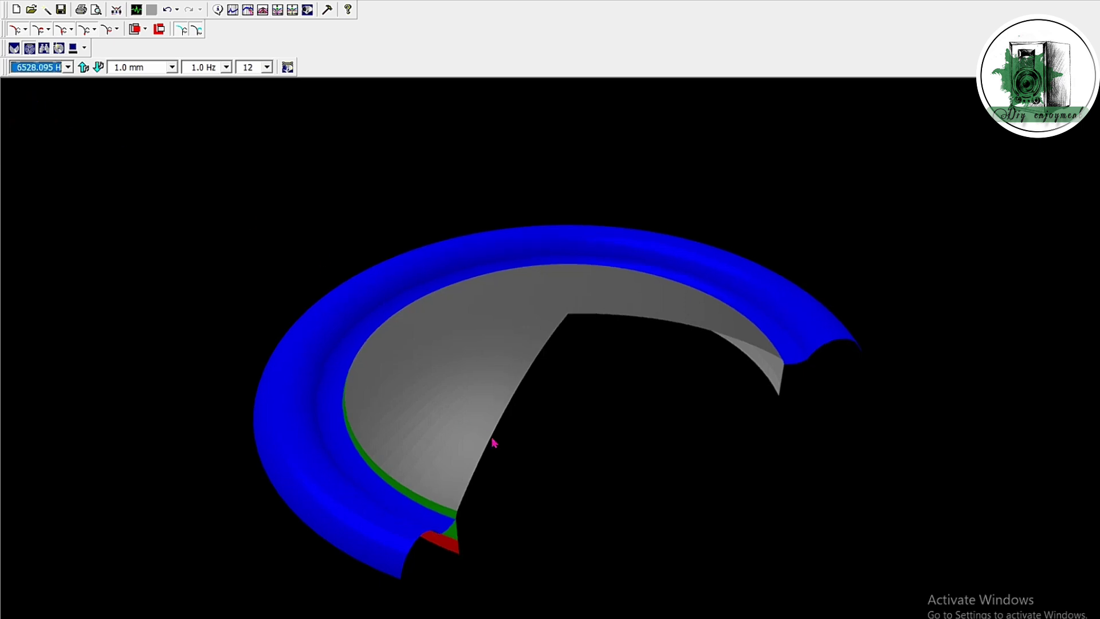
pyautogui.moveTo(494, 443); pyautogui.dragTo(472, 412)
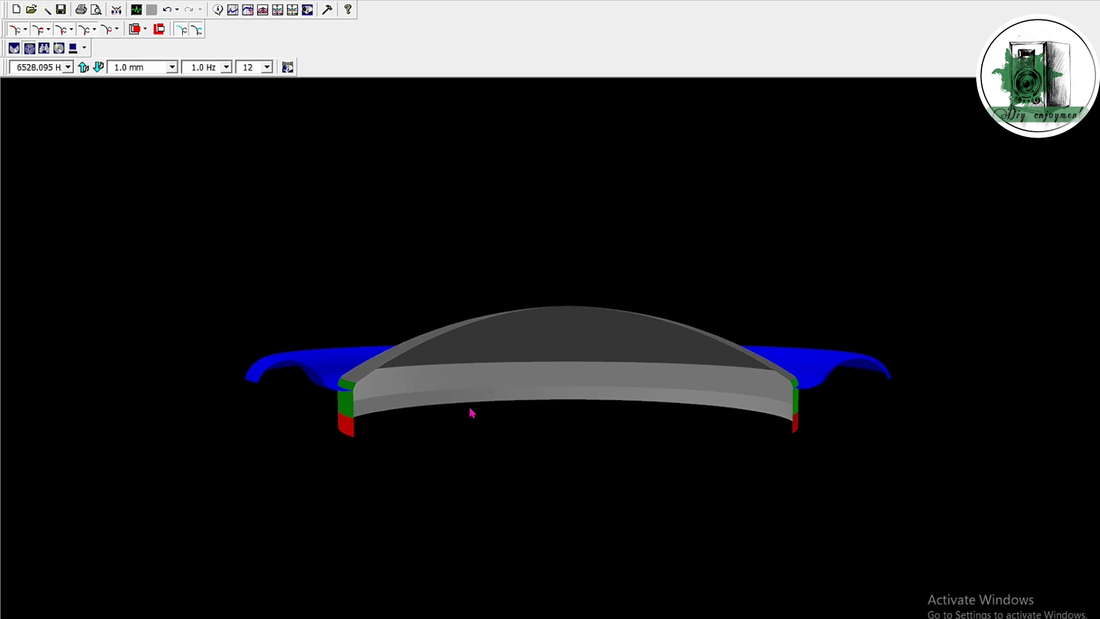
pyautogui.click(288, 68)
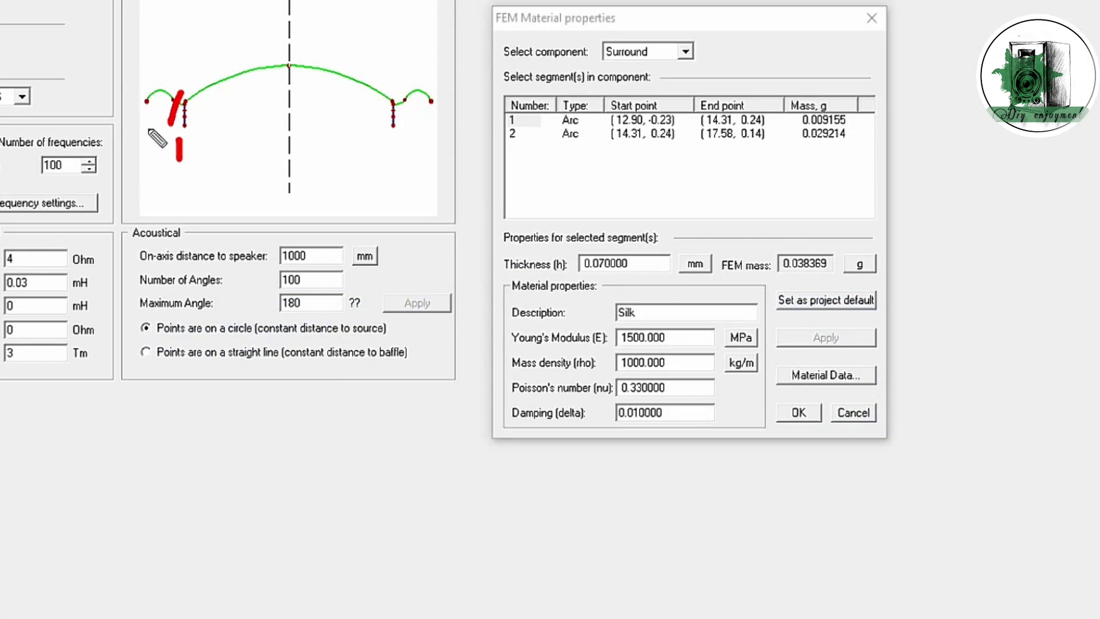
# Assign Rubber from the material database to the surround's first arc segment and confirm the material properties
pyautogui.click(746, 351)
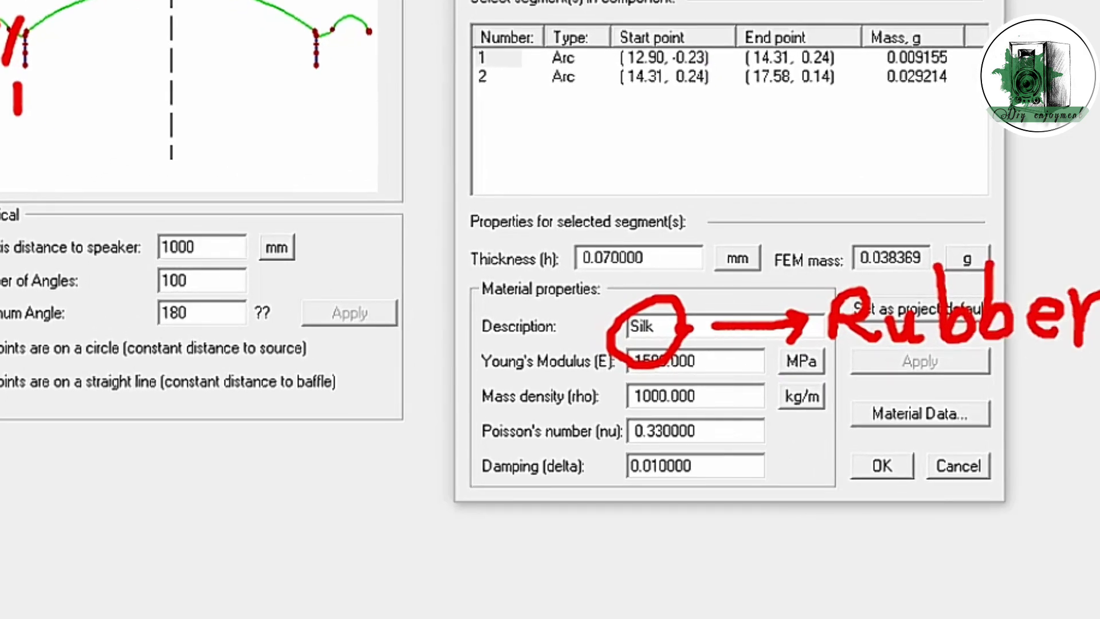
pyautogui.click(829, 383)
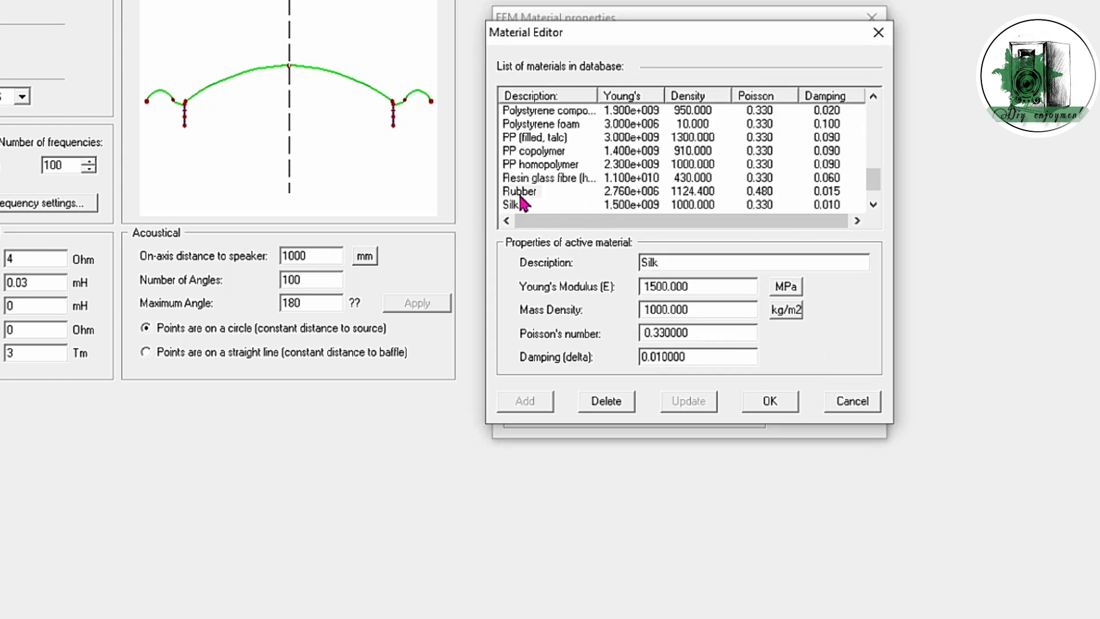
pyautogui.click(520, 193)
pyautogui.click(796, 407)
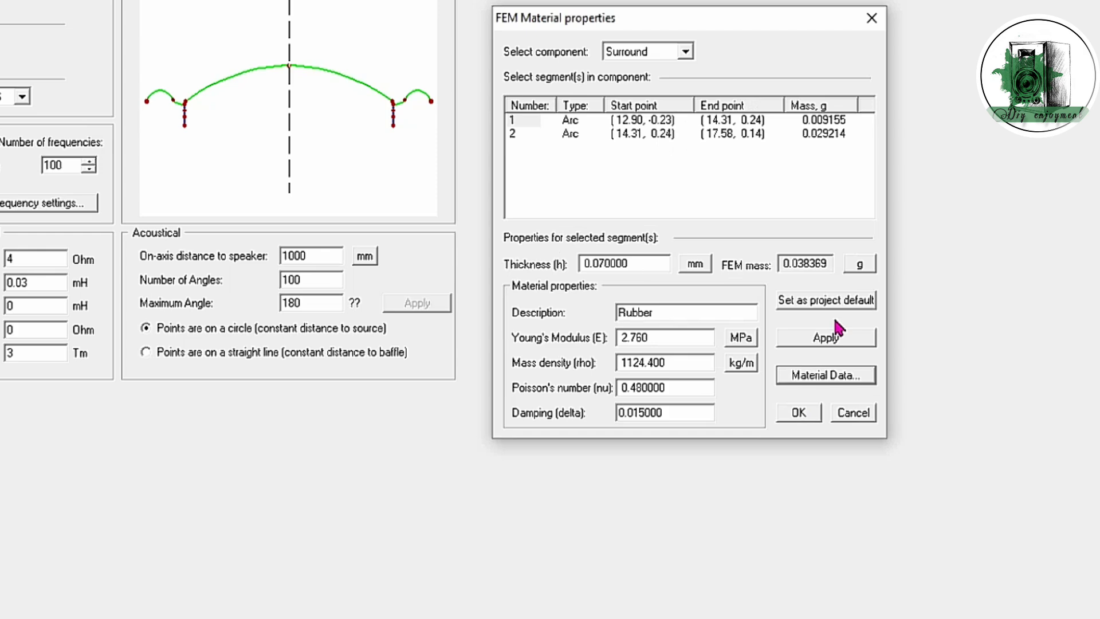
pyautogui.click(840, 338)
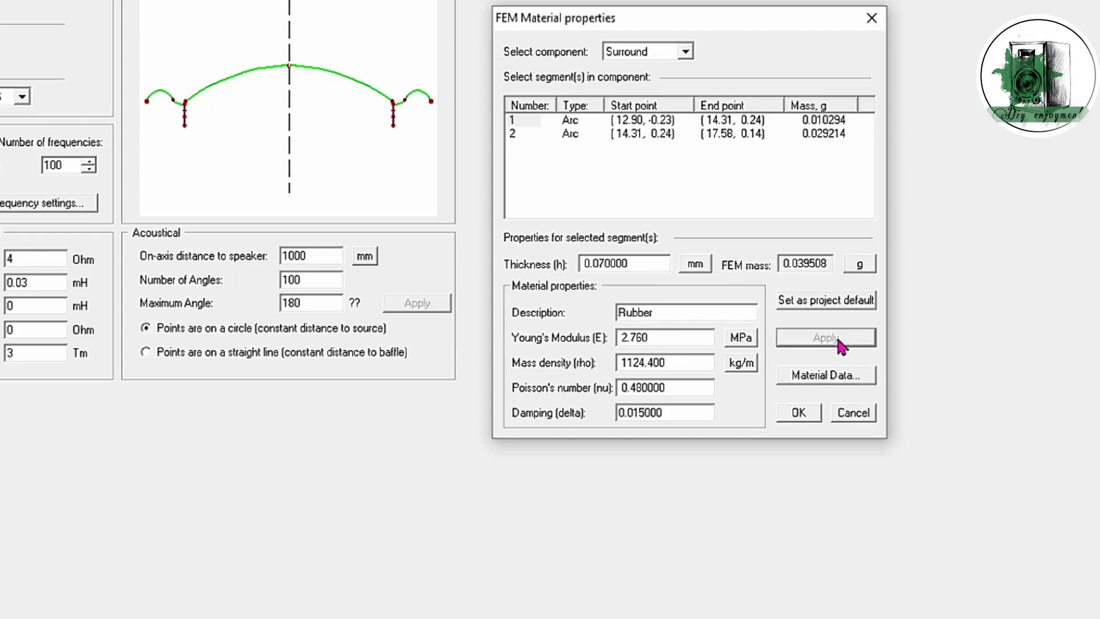
pyautogui.click(806, 413)
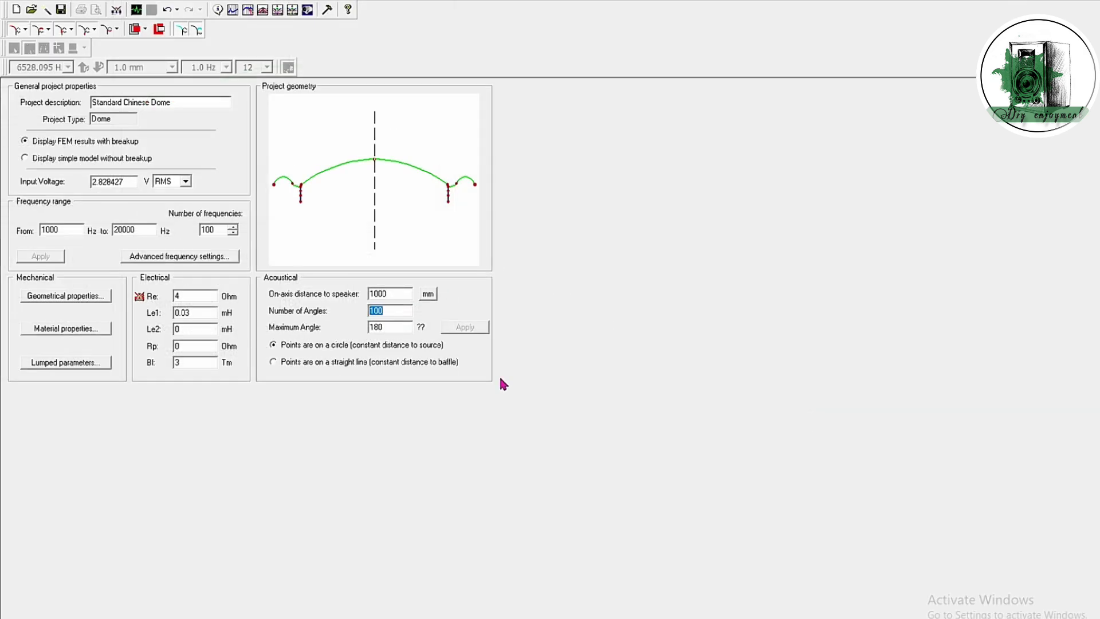
# Set the number of angles to 5, apply it, and display the SPL graph
pyautogui.write('5')
pyautogui.click(463, 327)
pyautogui.click(250, 10)
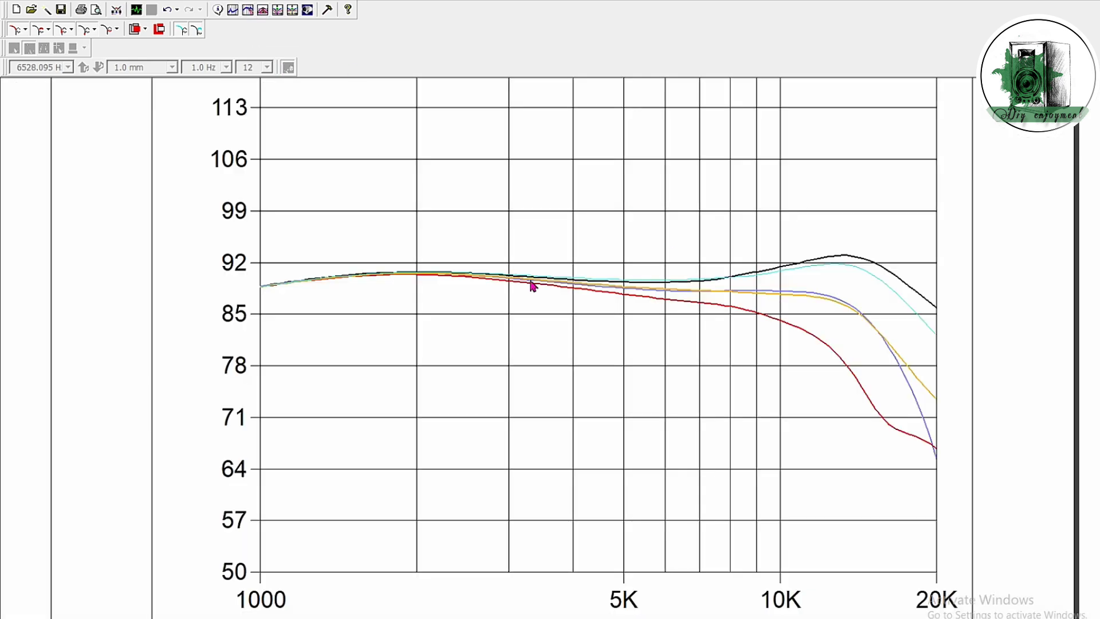
# Examine the SPL curves for smoothness above 3 kHz and locate the frequency of the upper peak
pyautogui.moveTo(525, 256)
pyautogui.mouseDown()
pyautogui.moveTo(859, 243)
pyautogui.moveTo(922, 262)
pyautogui.mouseUp()
pyautogui.moveTo(635, 172)
pyautogui.mouseDown()
pyautogui.moveTo(612, 204)
pyautogui.moveTo(678, 203)
pyautogui.moveTo(745, 182)
pyautogui.moveTo(741, 195)
pyautogui.moveTo(762, 194)
pyautogui.mouseUp()
pyautogui.moveTo(891, 190)
pyautogui.mouseDown()
pyautogui.moveTo(820, 203)
pyautogui.moveTo(786, 185)
pyautogui.mouseUp()
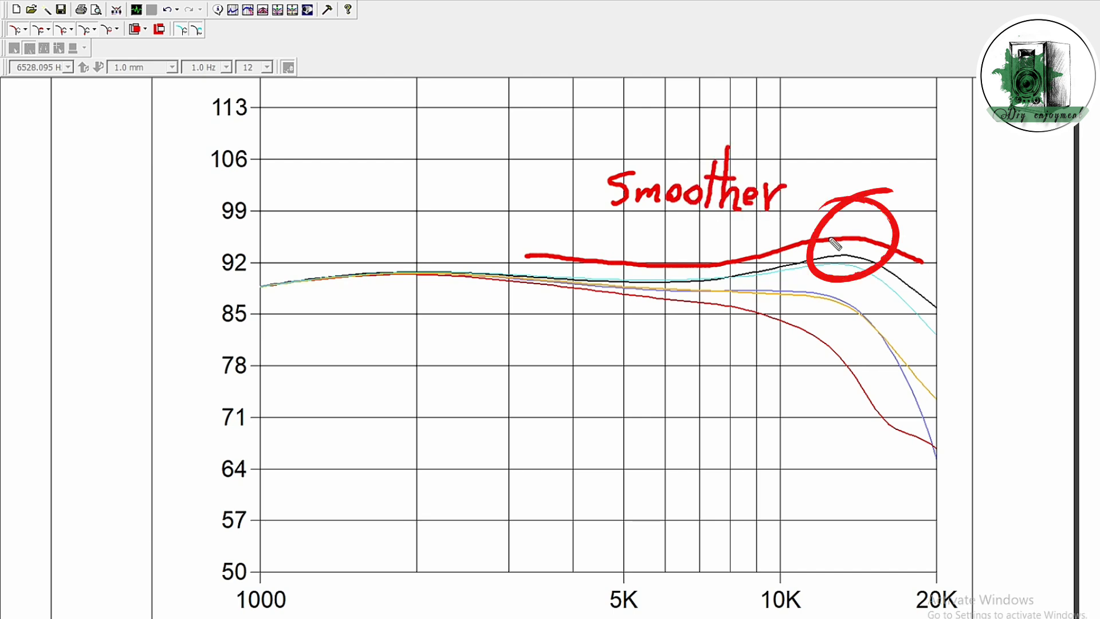
pyautogui.hotkey('ctrl', 'z')
pyautogui.moveTo(891, 192)
pyautogui.mouseDown()
pyautogui.moveTo(814, 269)
pyautogui.moveTo(891, 194)
pyautogui.mouseUp()
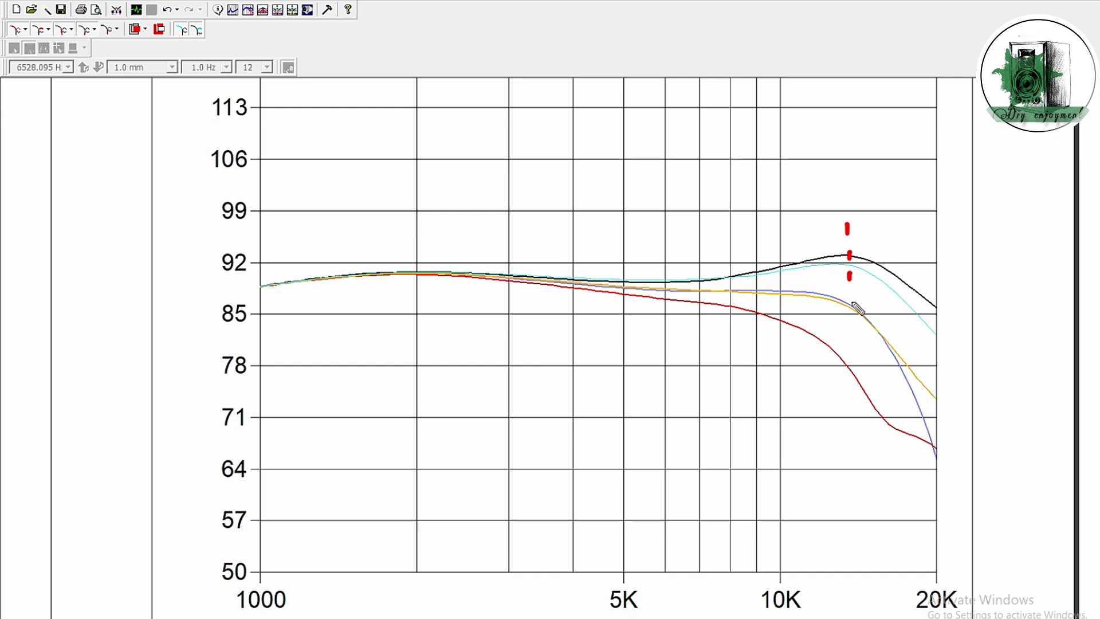
pyautogui.moveTo(858, 309)
pyautogui.mouseDown()
pyautogui.moveTo(858, 572)
pyautogui.moveTo(832, 606)
pyautogui.mouseUp()
pyautogui.moveTo(842, 585)
pyautogui.mouseDown()
pyautogui.moveTo(865, 599)
pyautogui.moveTo(900, 593)
pyautogui.mouseUp()
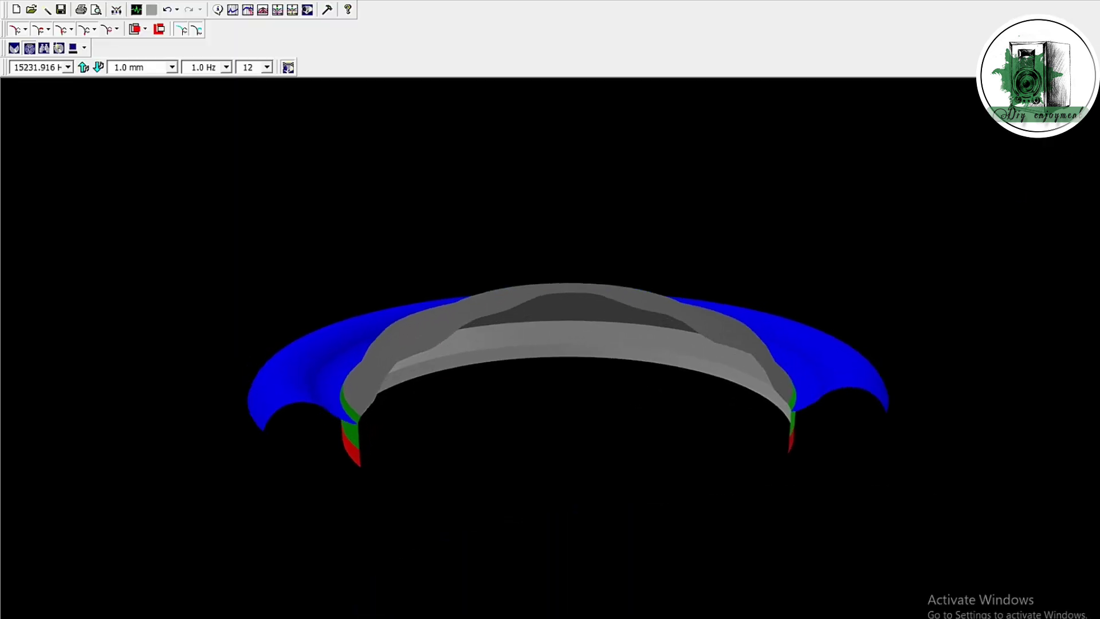
# Examine the dome's bending shape in the 3D animation at 15231.916 Hz
pyautogui.moveTo(387, 403); pyautogui.dragTo(583, 314)
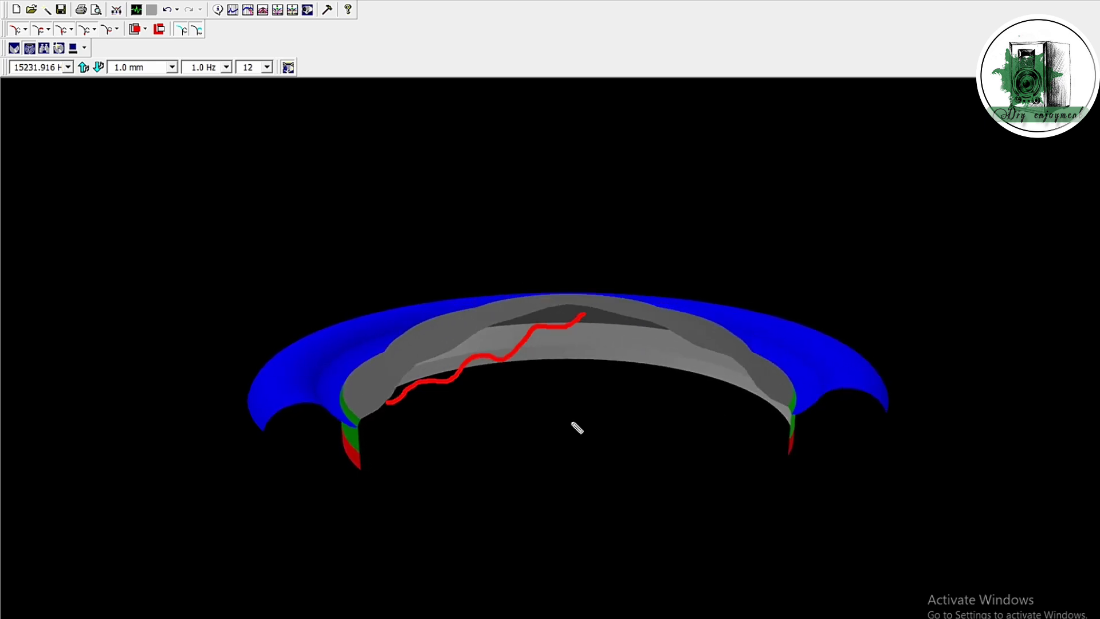
pyautogui.moveTo(351, 342)
pyautogui.mouseDown()
pyautogui.moveTo(355, 380)
pyautogui.moveTo(376, 378)
pyautogui.mouseUp()
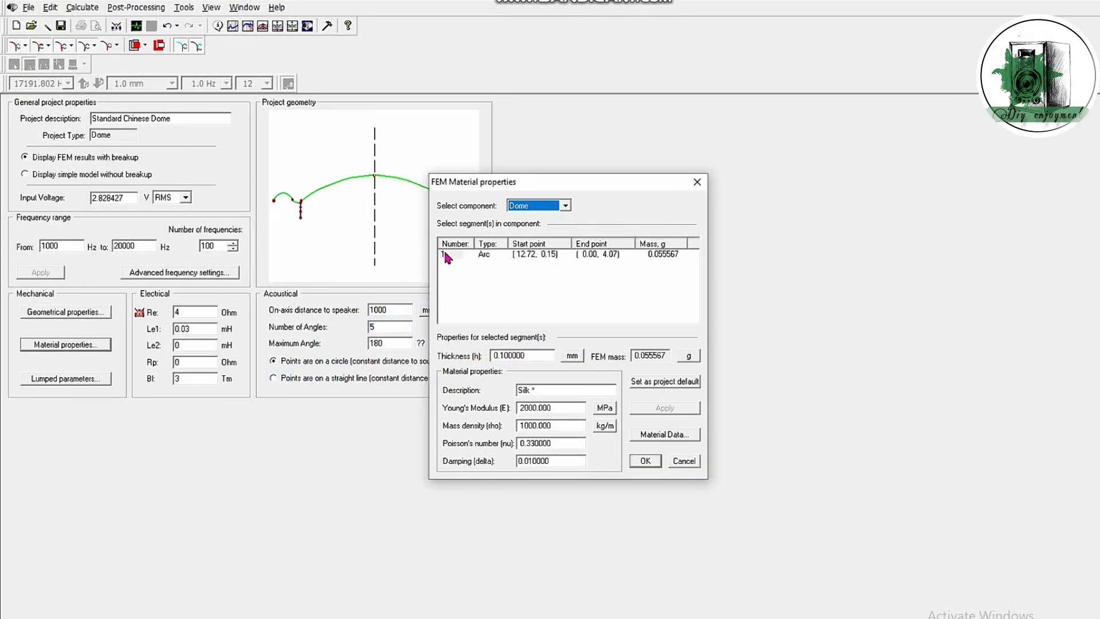
# Select the dome's arc segment and choose Plywood for it from the material database
pyautogui.click(446, 254)
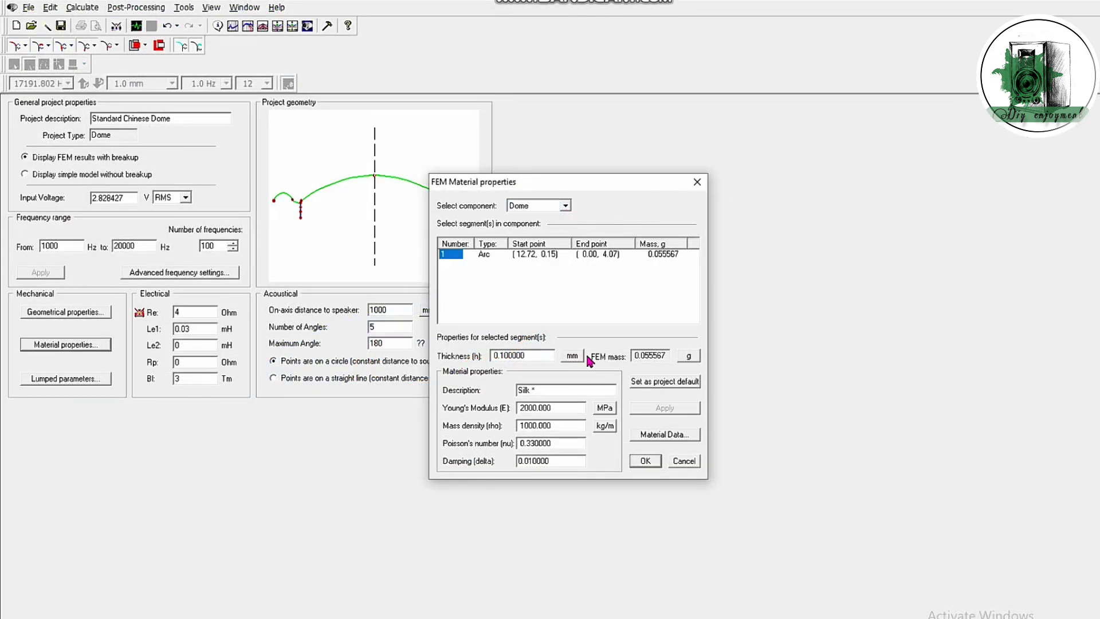
pyautogui.click(657, 438)
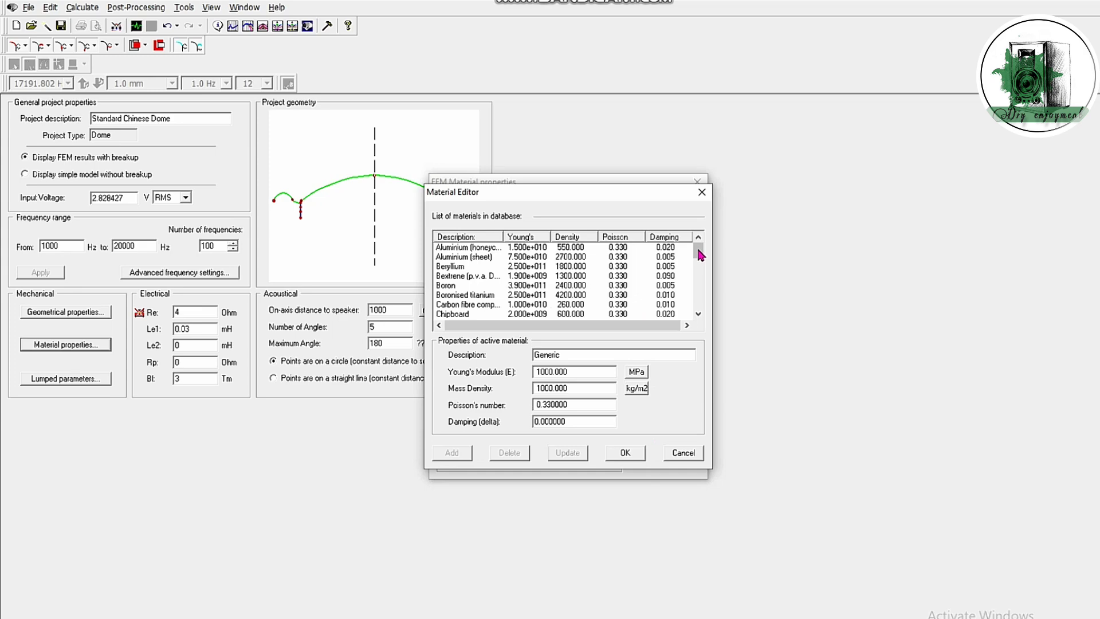
pyautogui.moveTo(699, 252); pyautogui.dragTo(701, 279)
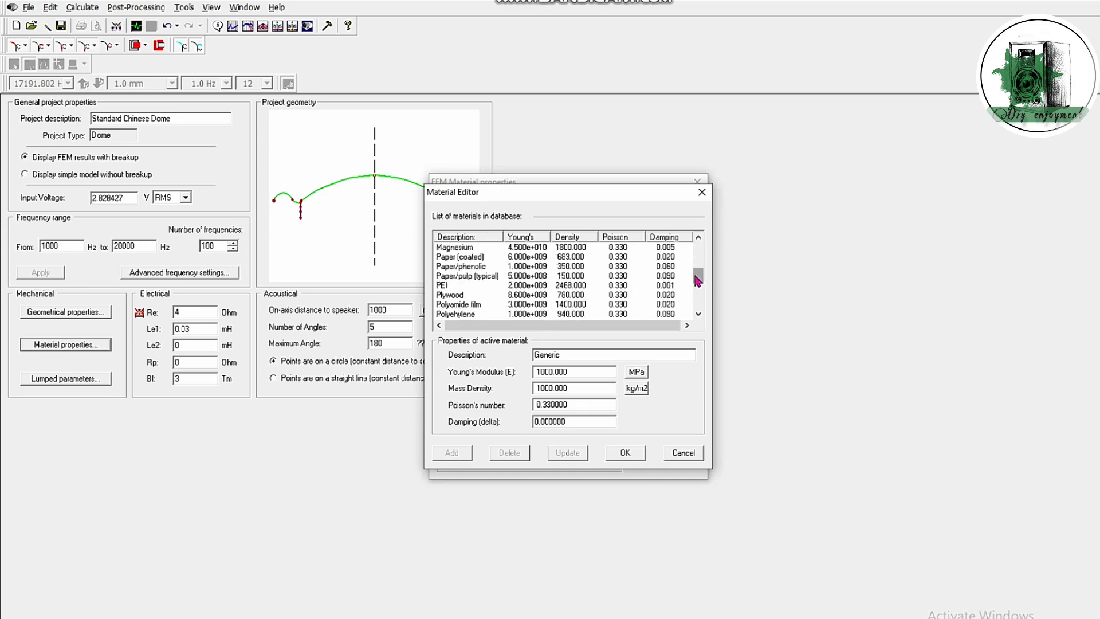
pyautogui.click(449, 295)
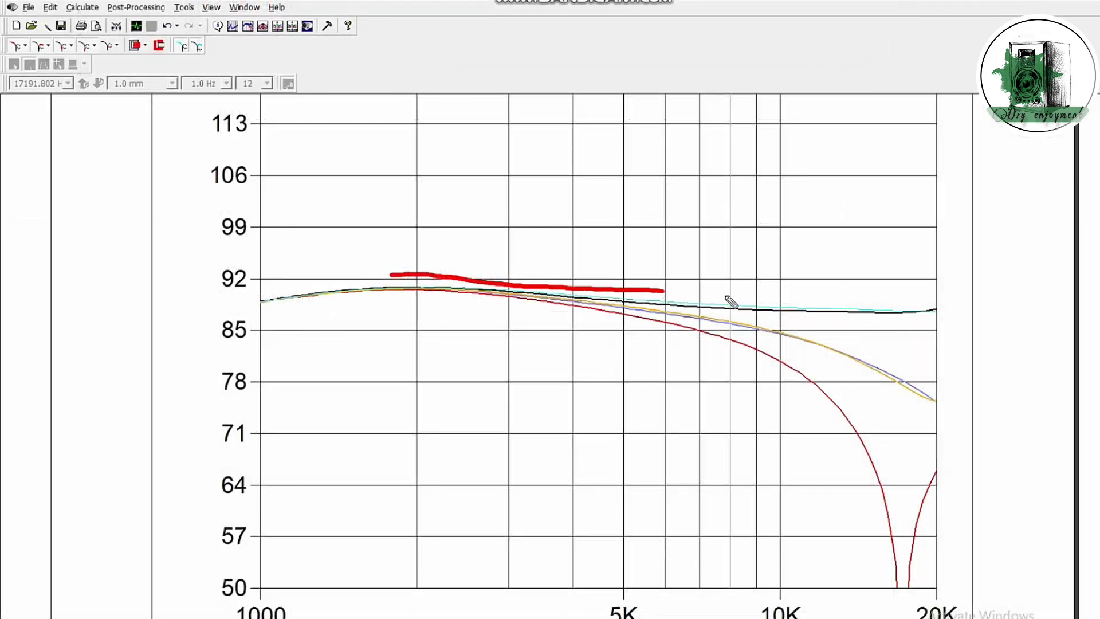
# Examine the smoothness of the SPL curves up to 20 kHz with the new dome material
pyautogui.moveTo(729, 300); pyautogui.dragTo(887, 293)
pyautogui.moveTo(498, 206)
pyautogui.mouseDown()
pyautogui.moveTo(535, 229)
pyautogui.moveTo(596, 240)
pyautogui.moveTo(672, 223)
pyautogui.mouseUp()
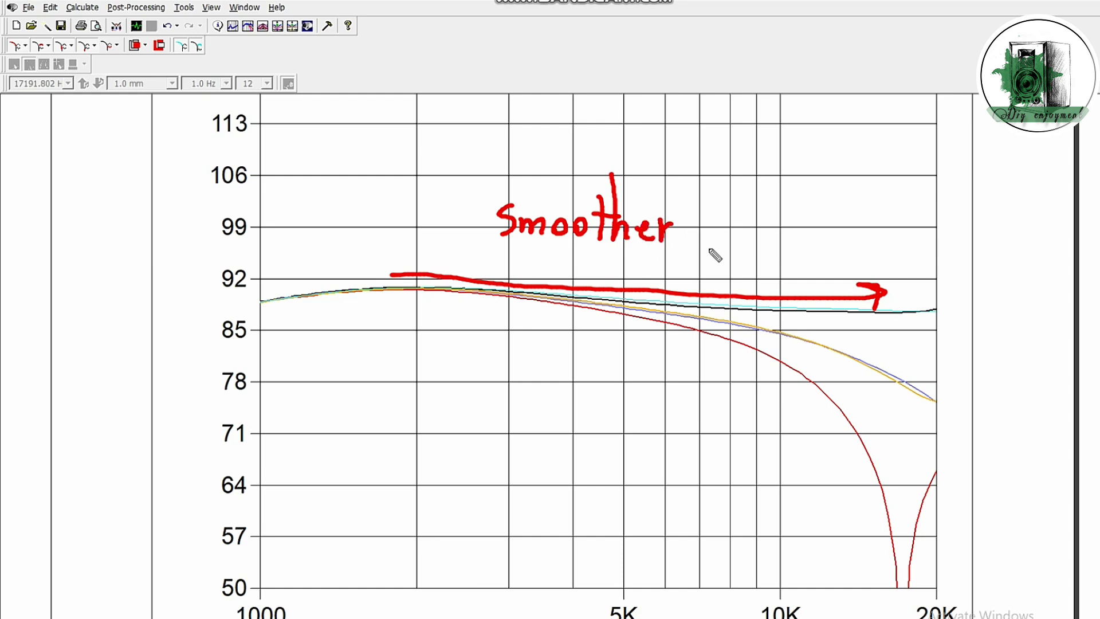
pyautogui.moveTo(733, 248)
pyautogui.mouseDown()
pyautogui.moveTo(755, 235)
pyautogui.moveTo(892, 241)
pyautogui.moveTo(904, 212)
pyautogui.moveTo(905, 246)
pyautogui.mouseUp()
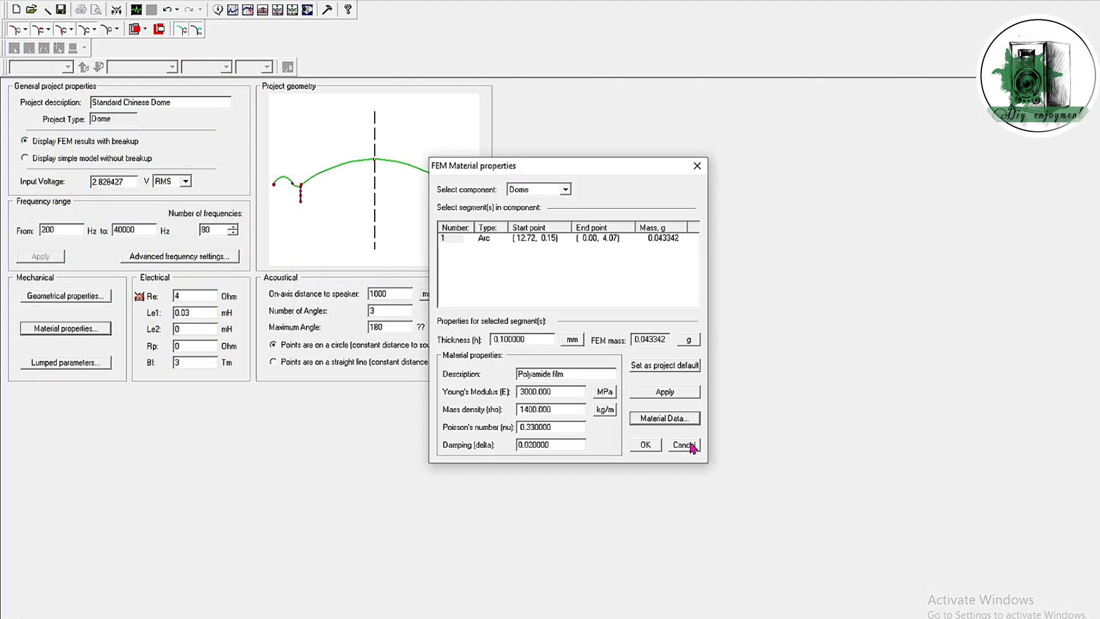
# Confirm Polyamide film as the dome's material
pyautogui.click(645, 445)
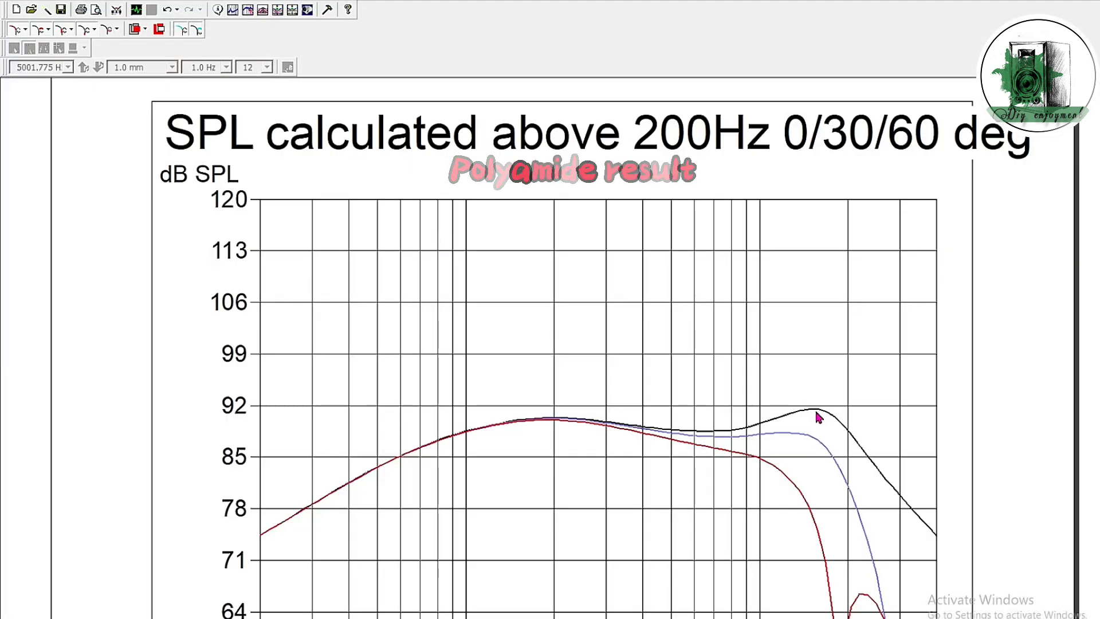